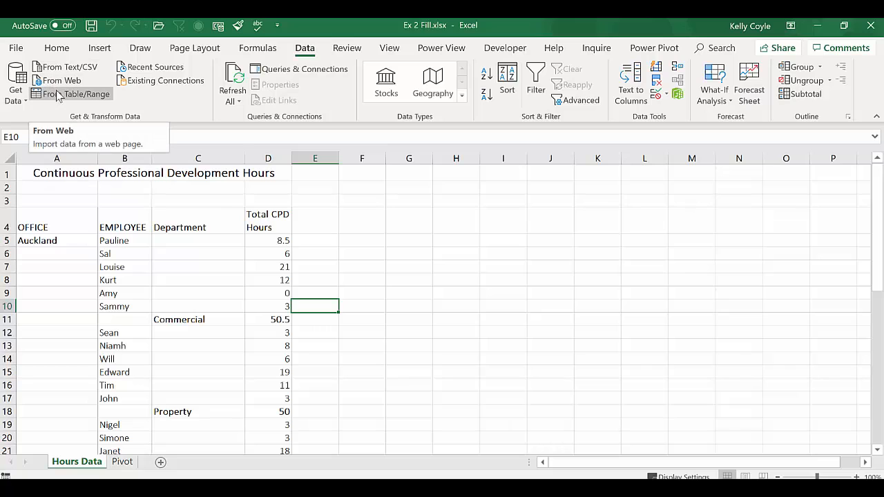
- Convert the CPD hours range A4:D47, with headers, into the table Table1
left_click(15, 102)
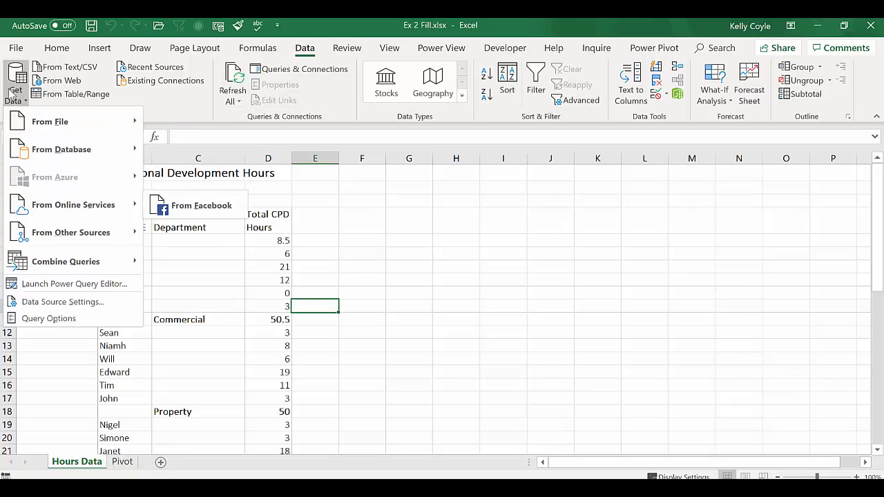
left_click(10, 92)
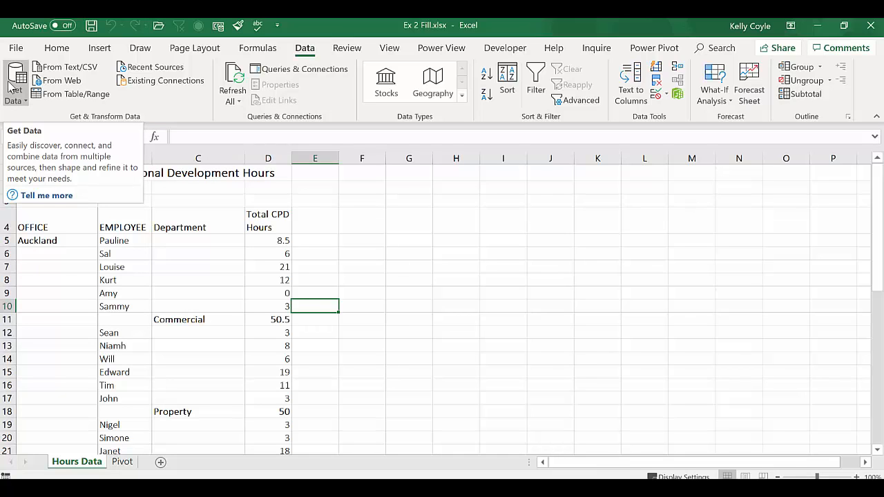
left_click(130, 241)
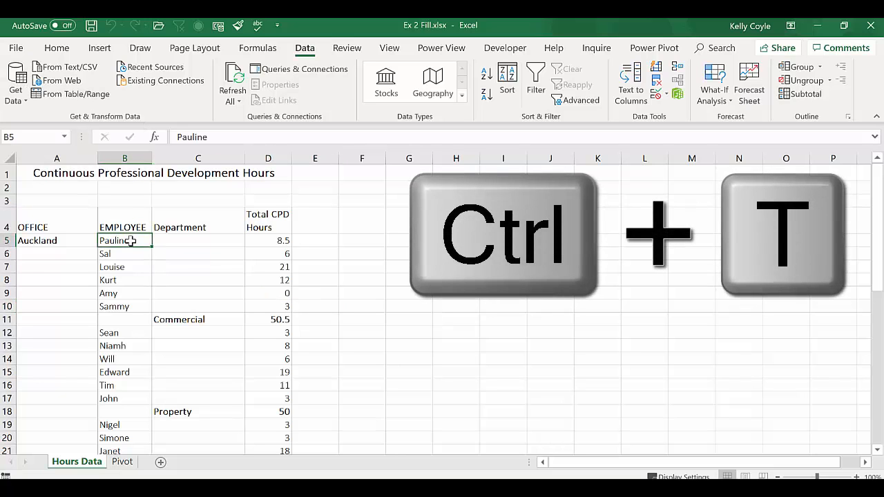
key("ctrl+t")
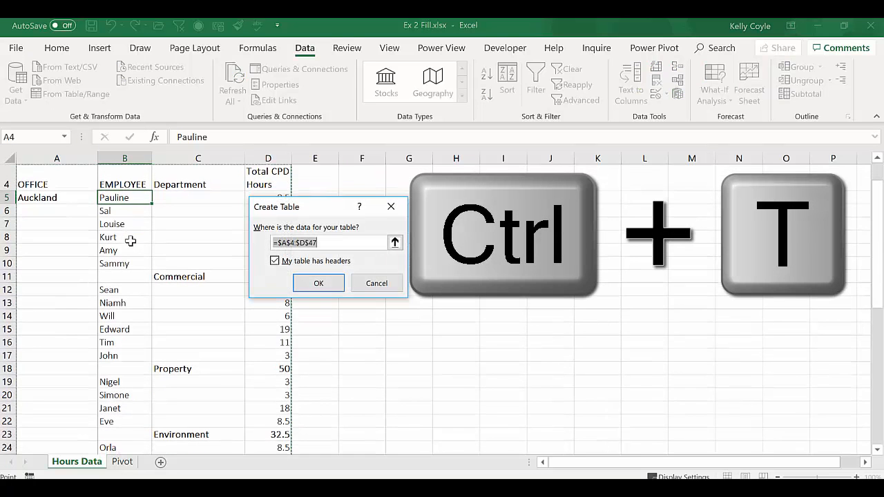
left_click(319, 285)
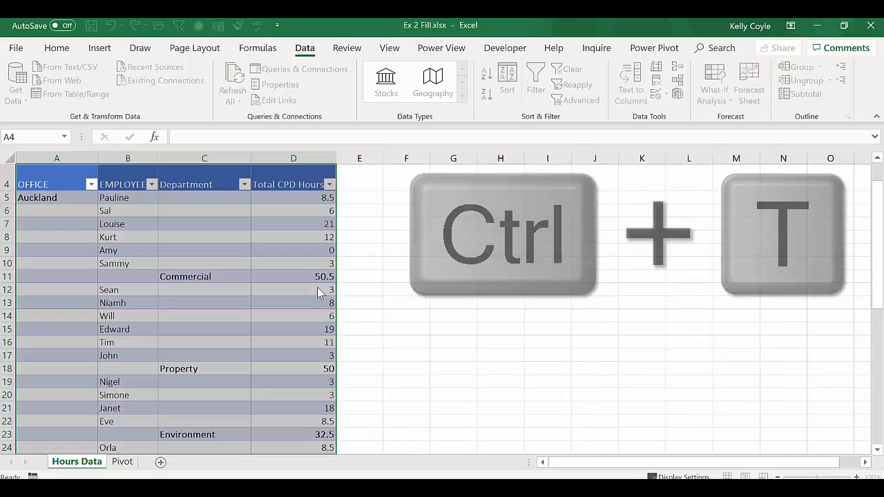
left_click(266, 276)
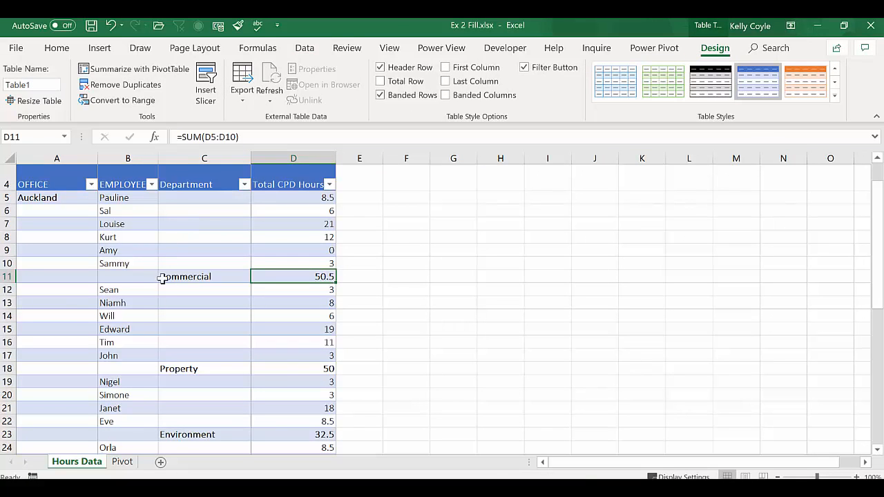
- Check the Pivot sheet, then return to the Hours Data sheet
left_click(119, 461)
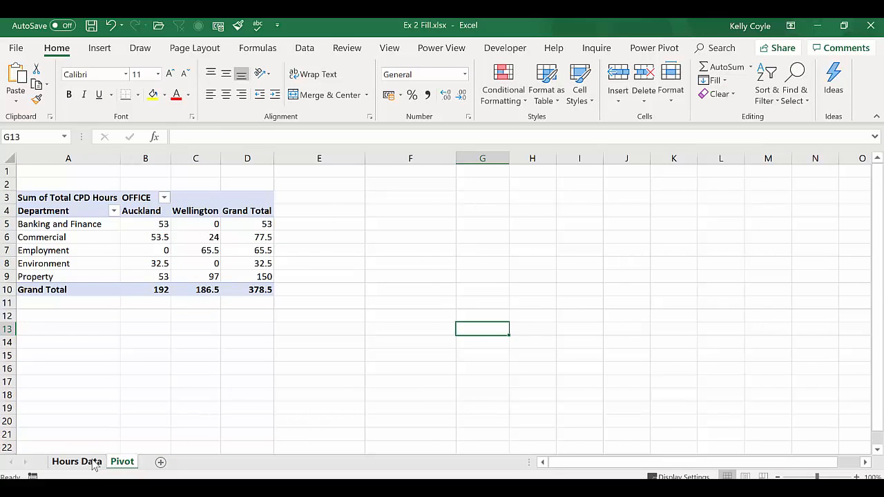
left_click(90, 461)
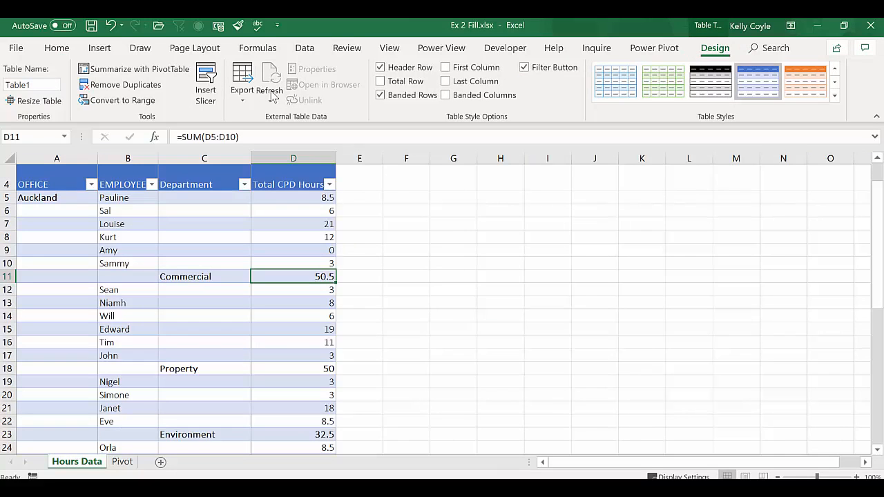
left_click(306, 50)
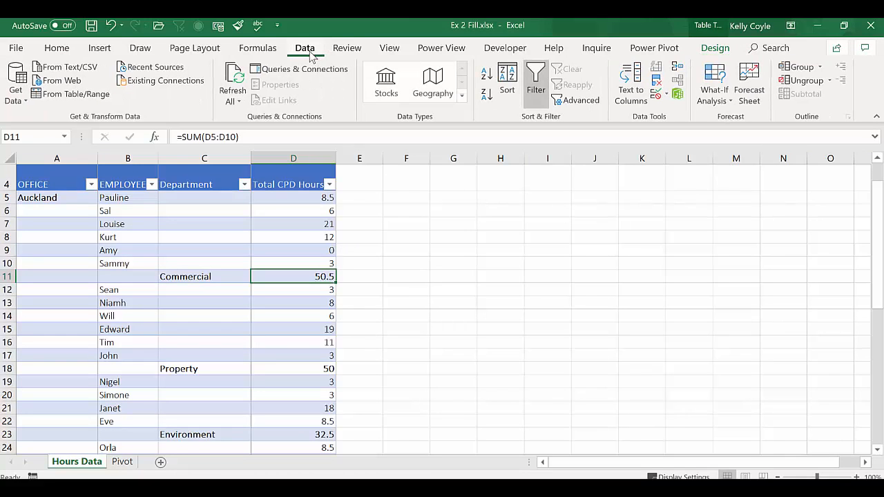
- Load Table1 into the Power Query Editor via From Table/Range and select the OFFICE column
left_click(86, 96)
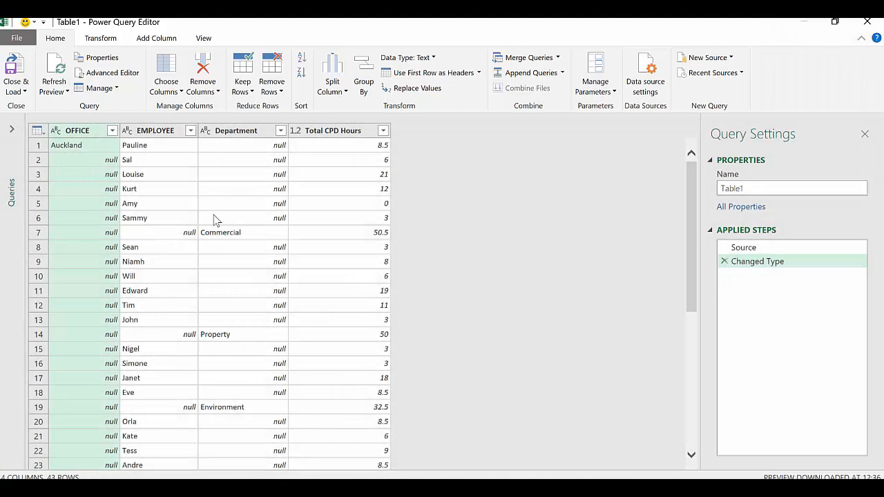
left_click(86, 143)
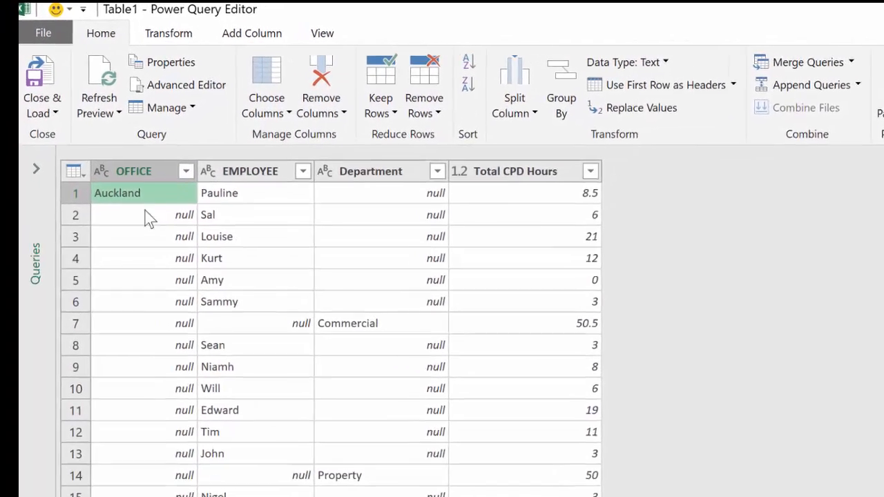
scroll(166, 449, "down", 2)
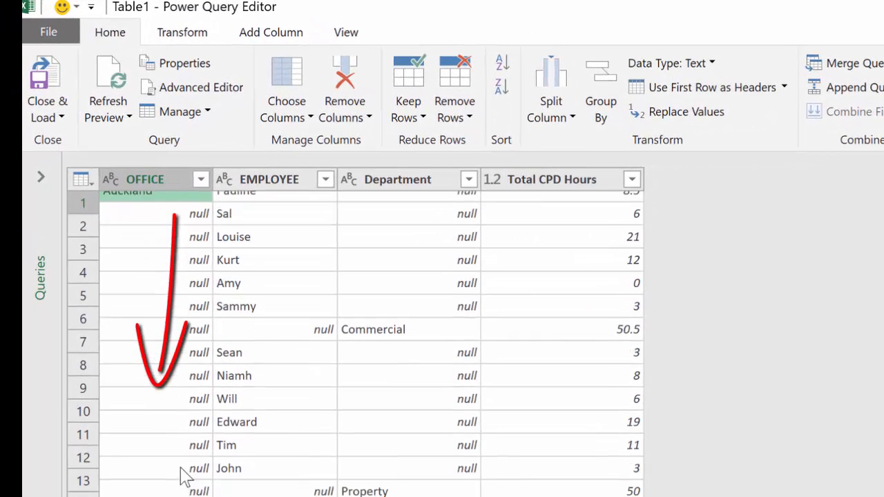
scroll(181, 475, "down", 5)
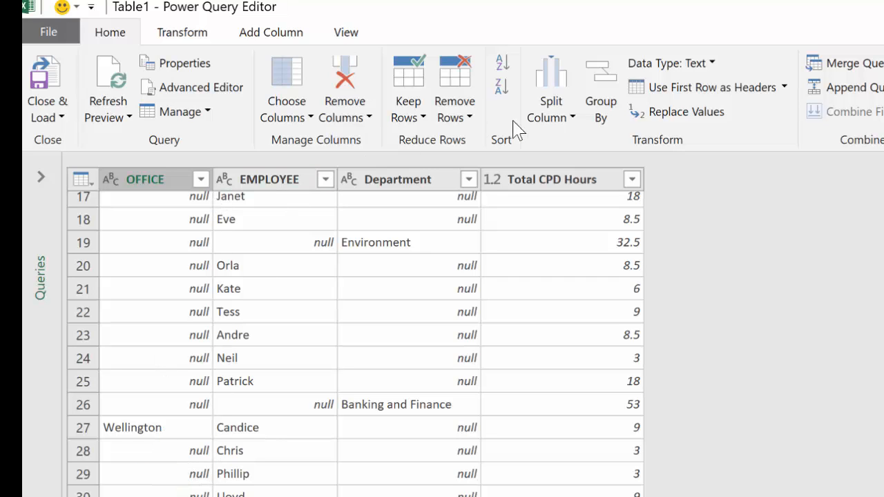
- Fill the OFFICE column down so each row shows Auckland or Wellington, leaving no nulls
left_click(196, 36)
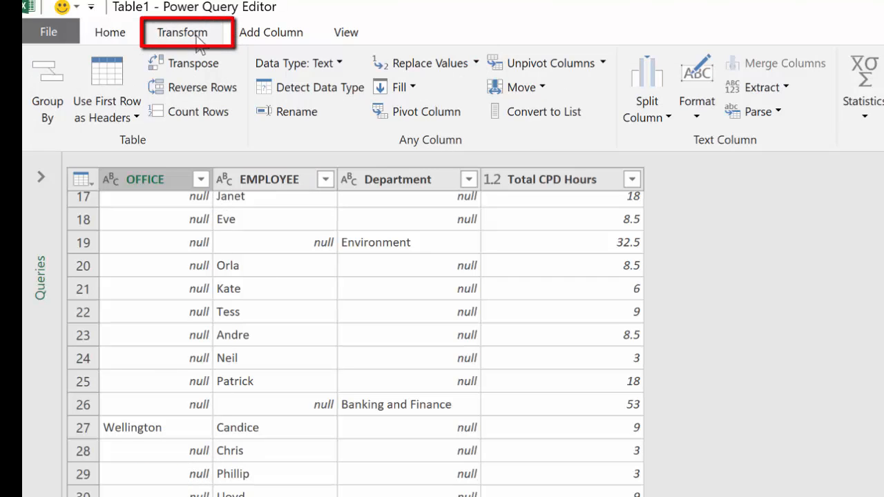
left_click(406, 90)
left_click(396, 112)
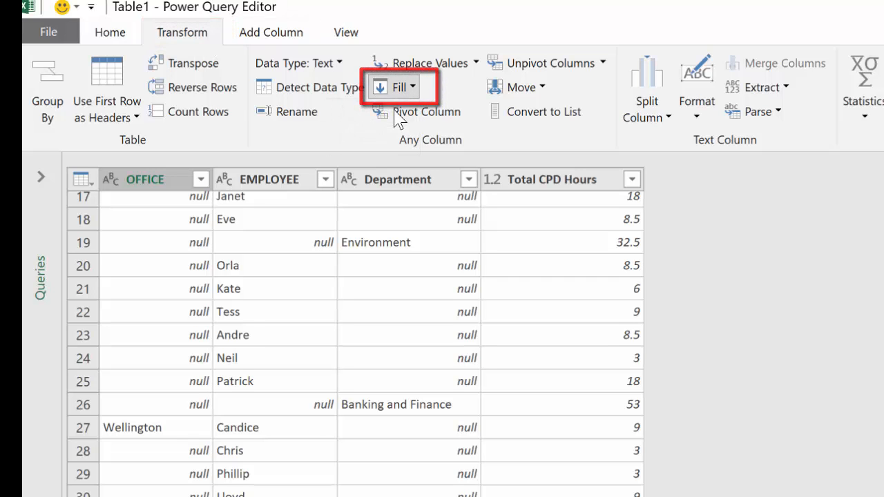
scroll(185, 250, "down", 7)
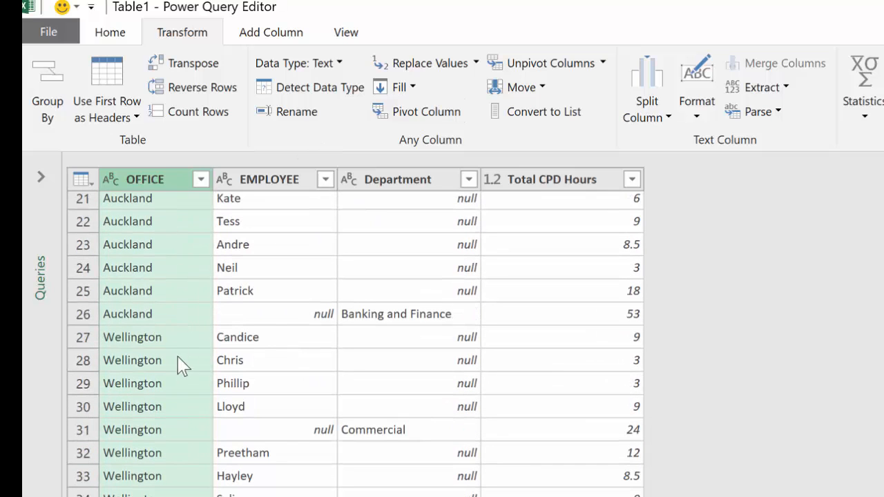
scroll(188, 273, "up", 4)
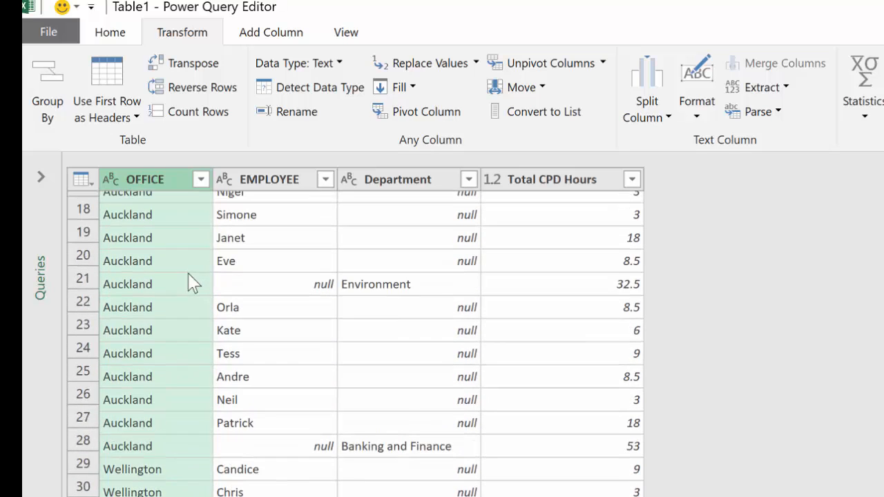
scroll(402, 297, "up", 3)
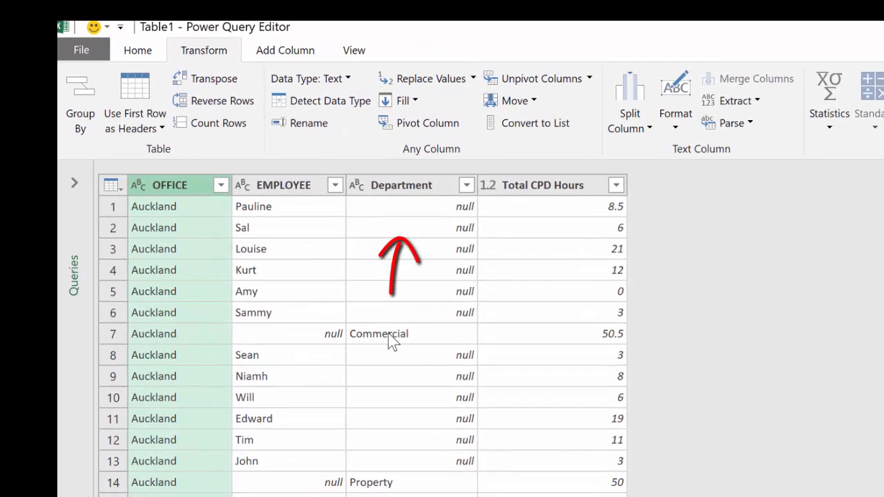
left_click(392, 339)
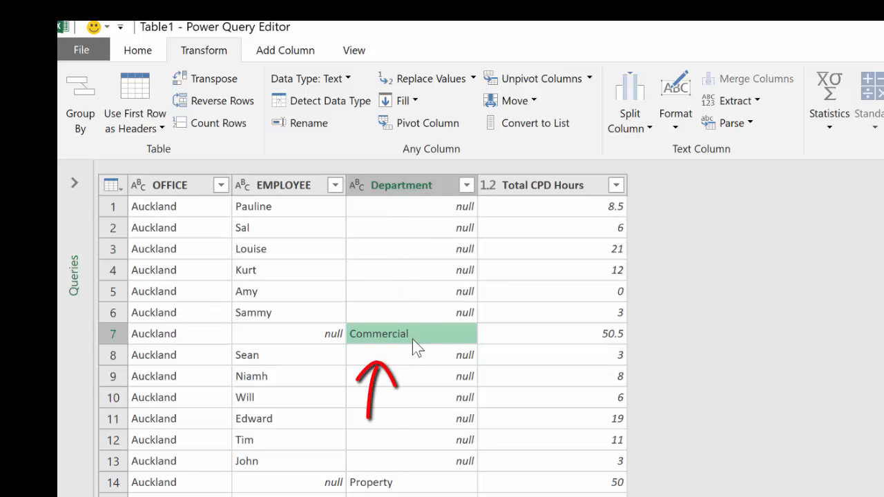
- Fill the Department column up so each row shows Commercial or Property
left_click(409, 101)
left_click(390, 152)
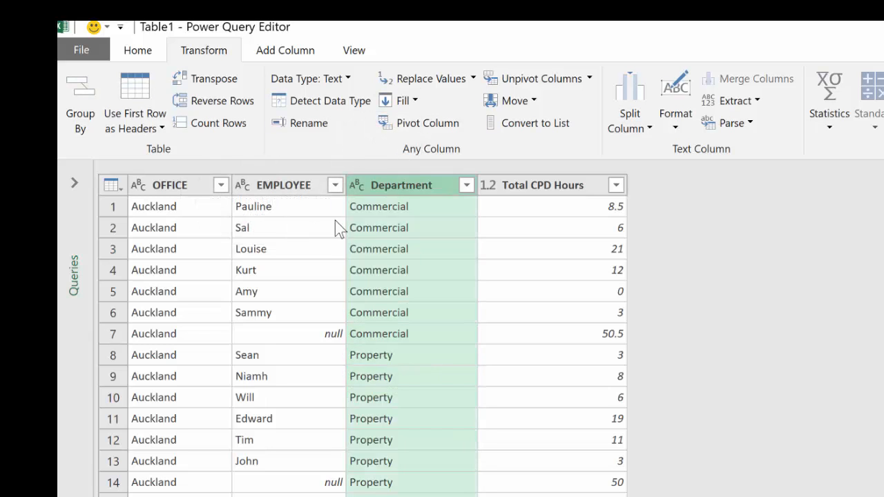
left_click(284, 337)
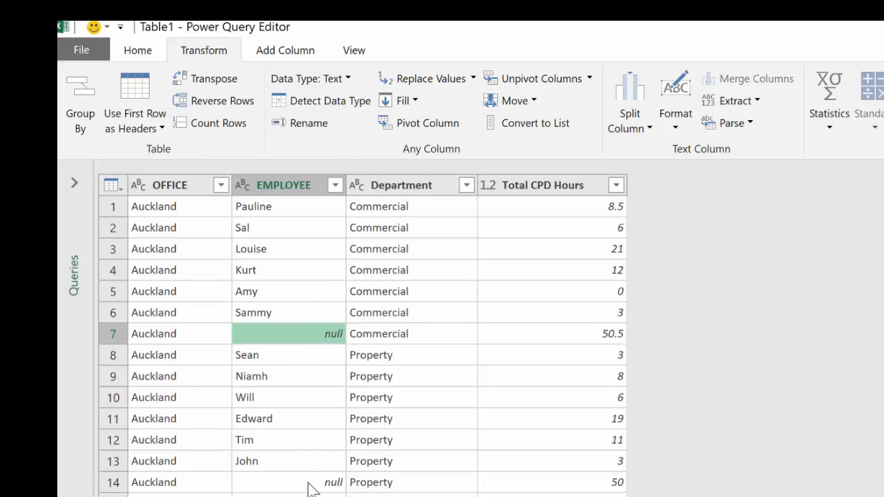
left_click(585, 338)
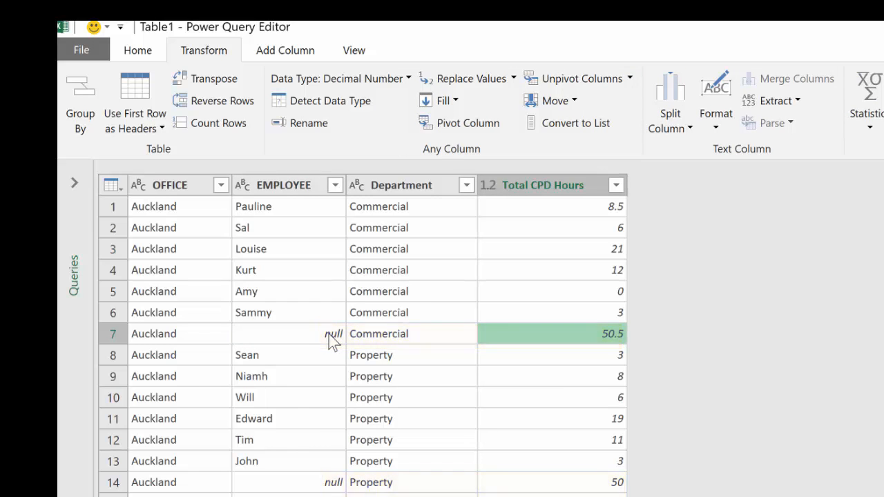
left_click(335, 185)
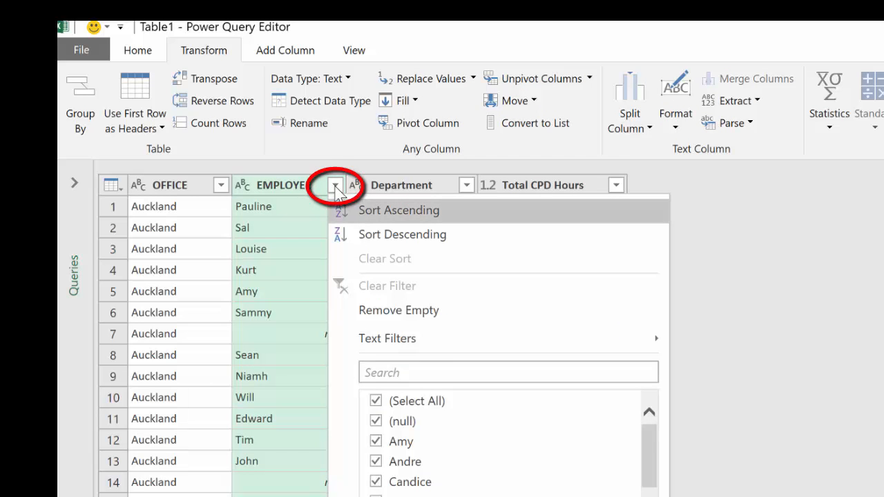
- Filter out null EMPLOYEE subtotal rows and move Department before EMPLOYEE
left_click(376, 421)
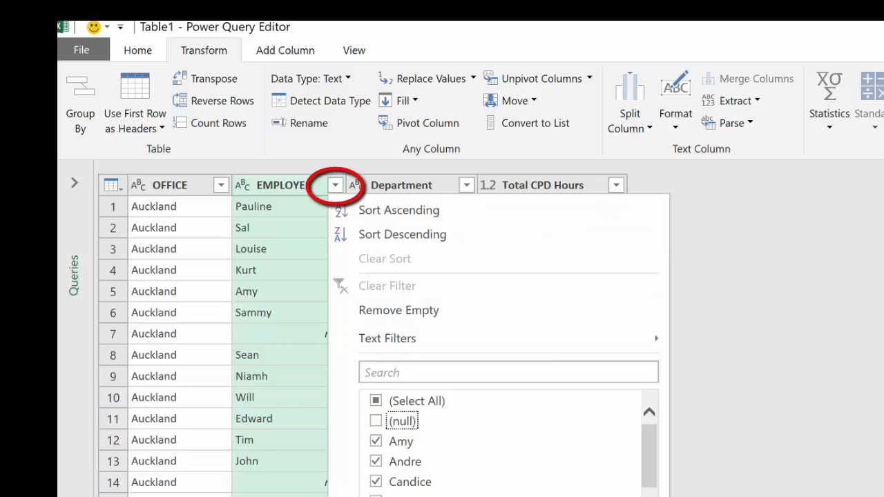
key("Return")
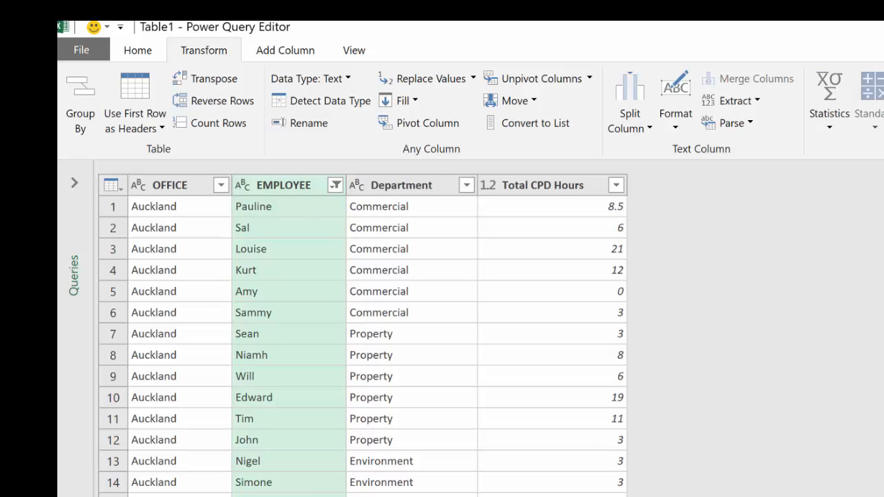
left_click_drag(404, 185, 280, 178)
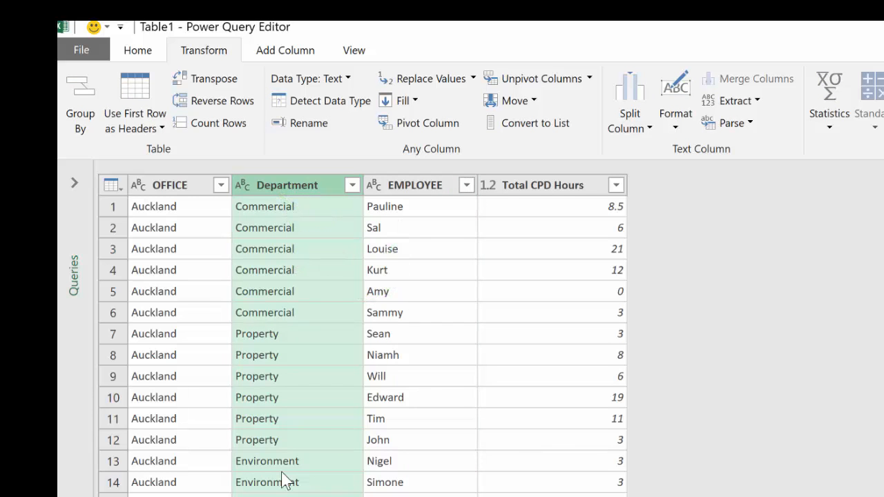
- Rename the query from Table1 to 'CPD Hours'
left_click(491, 190)
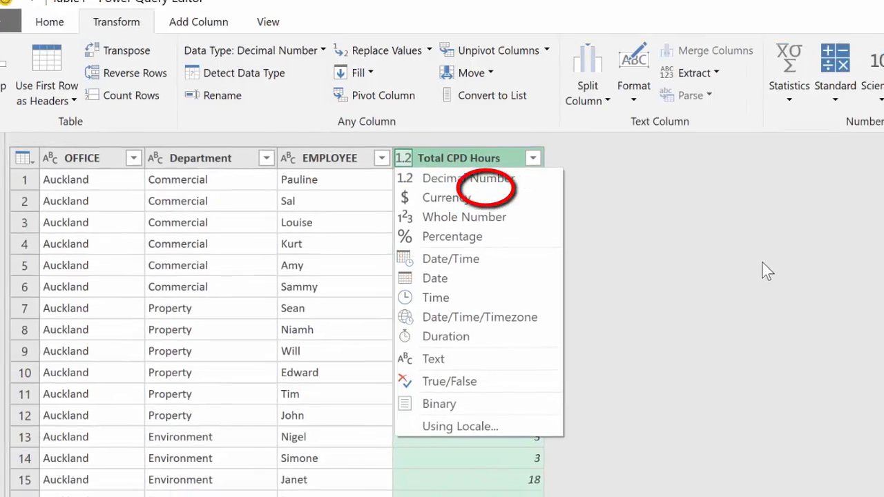
left_click(847, 295)
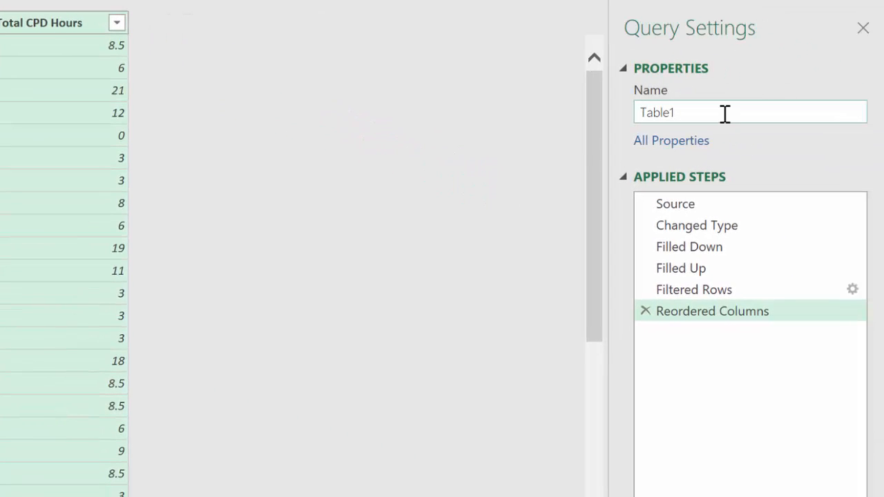
left_click(725, 112)
type("CPD Hours")
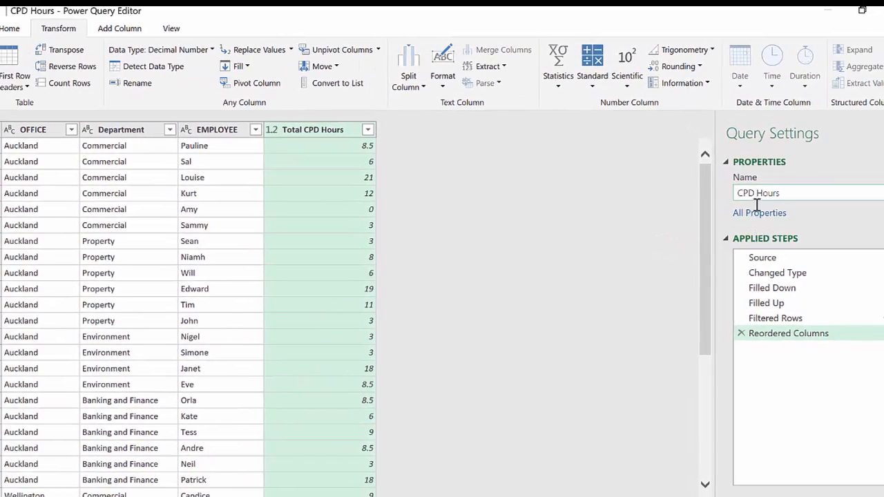
left_click_drag(683, 246, 684, 257)
left_click_drag(763, 296, 759, 289)
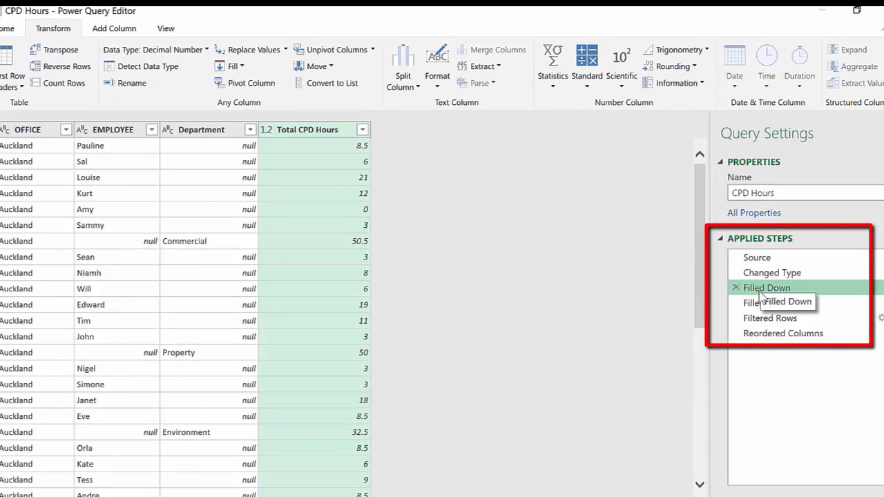
left_click(737, 308)
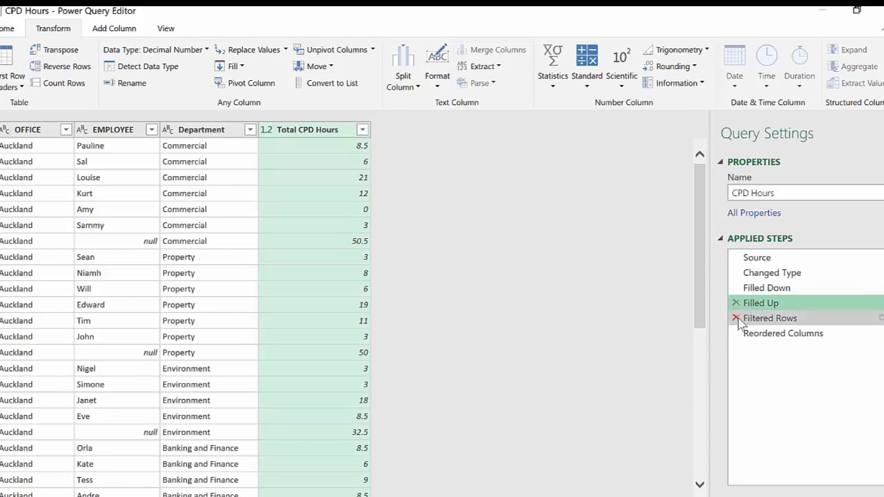
left_click(770, 336)
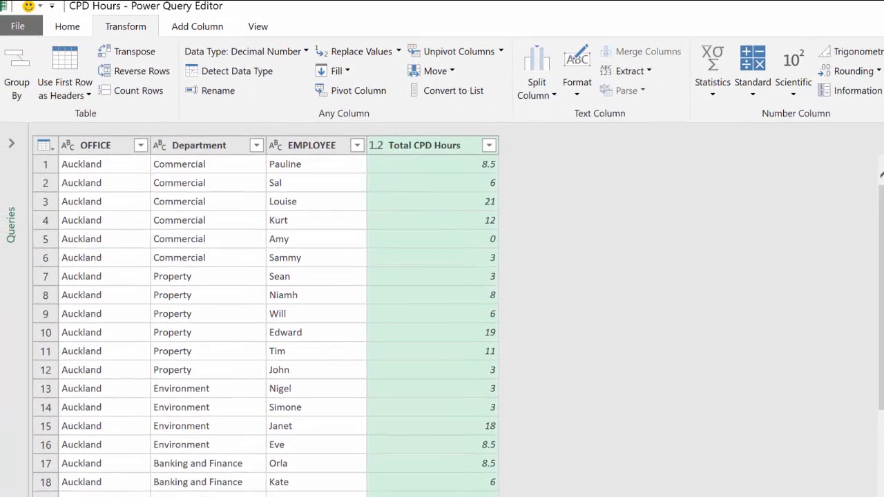
- Close & Load the CPD Hours query as the CPD_Hours table on Sheet1, with 37 rows
left_click(70, 28)
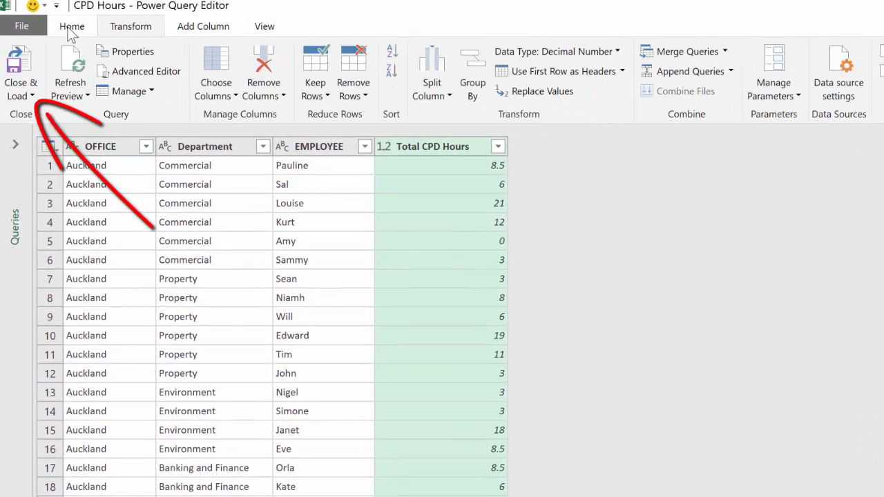
left_click(31, 96)
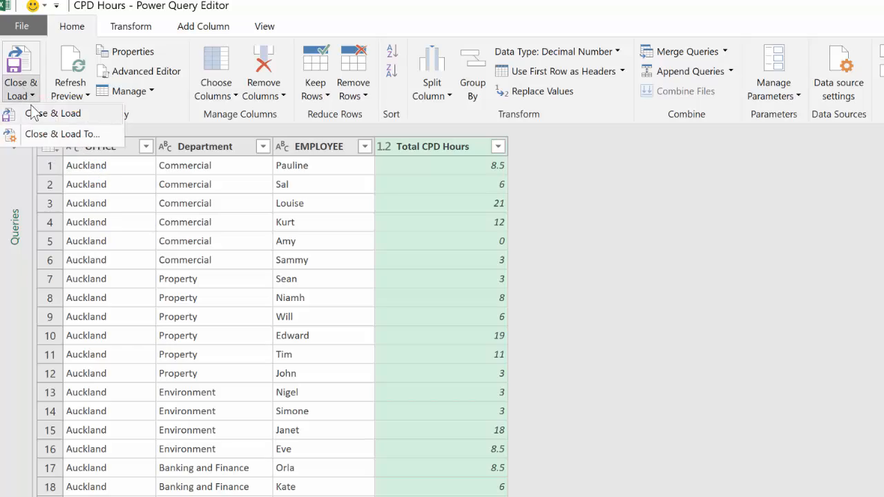
left_click(31, 112)
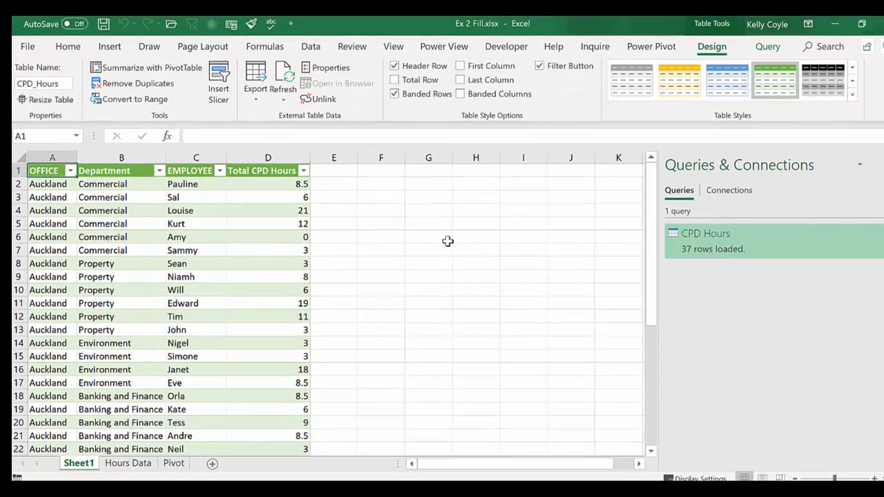
left_click(123, 465)
left_click(83, 465)
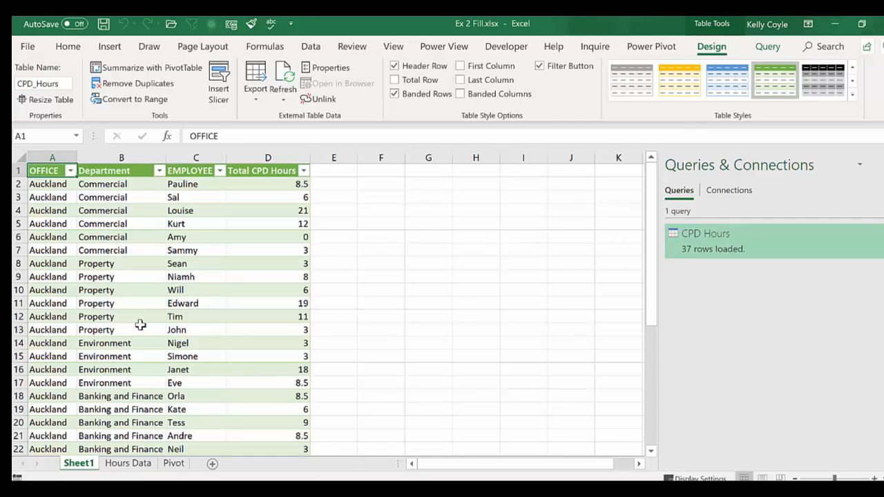
- Insert a PivotTable from CPD_Hours on a new worksheet
left_click(110, 46)
left_click(33, 77)
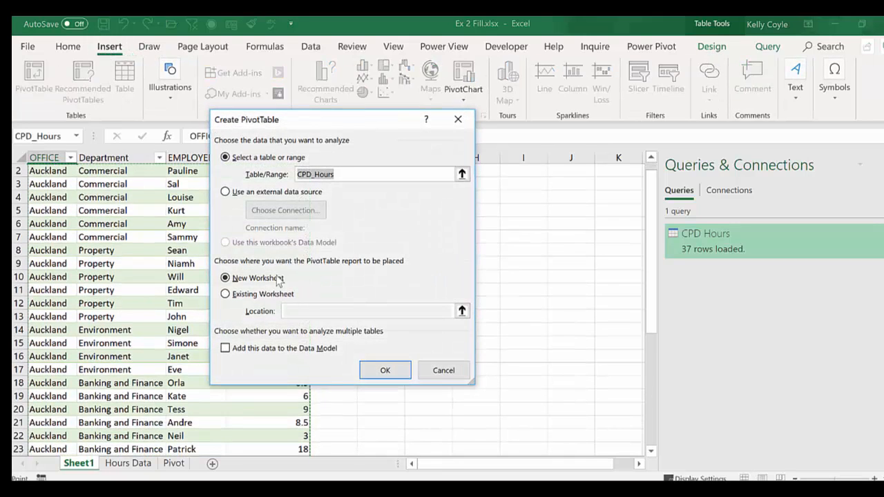
left_click(387, 367)
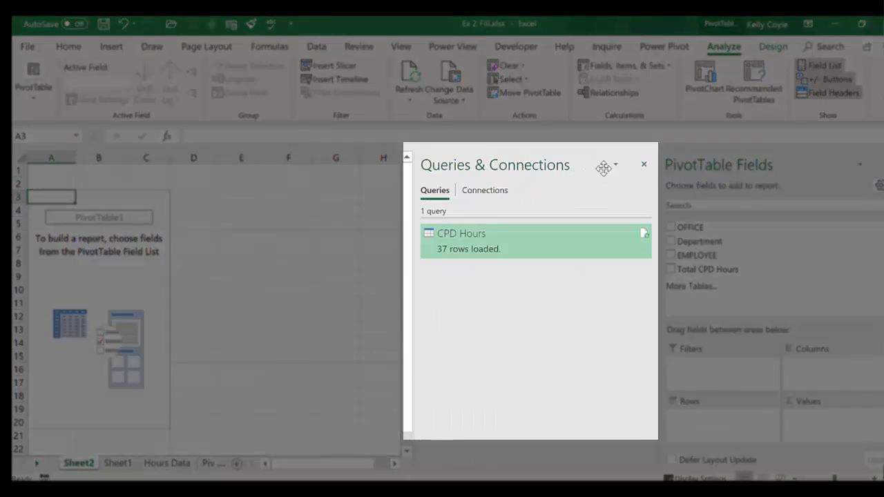
left_click(644, 164)
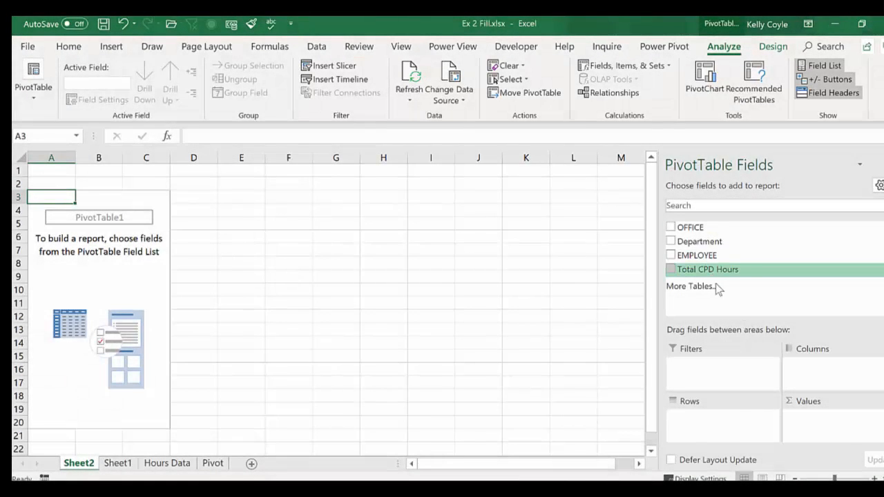
- Sum Total CPD Hours with OFFICE as columns and Department as rows, 322.5 total
left_click_drag(716, 283, 829, 431)
left_click_drag(699, 230, 819, 371)
left_click_drag(719, 244, 708, 422)
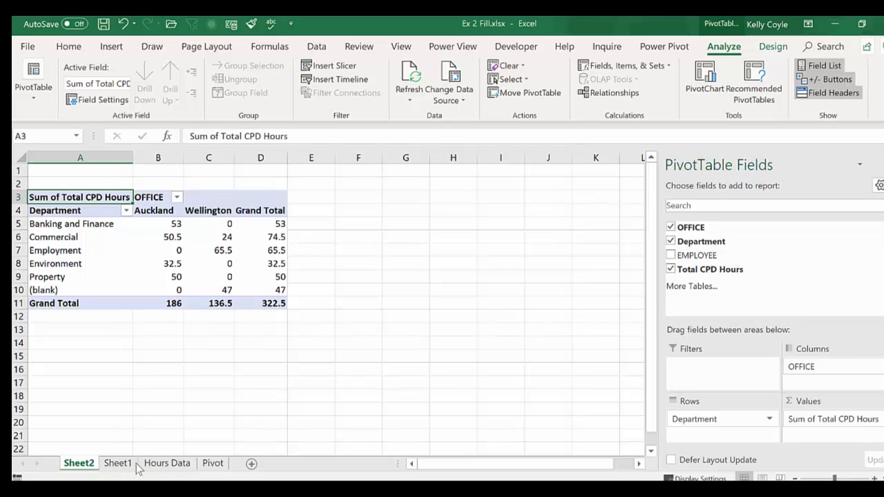
left_click(166, 463)
left_click(64, 223)
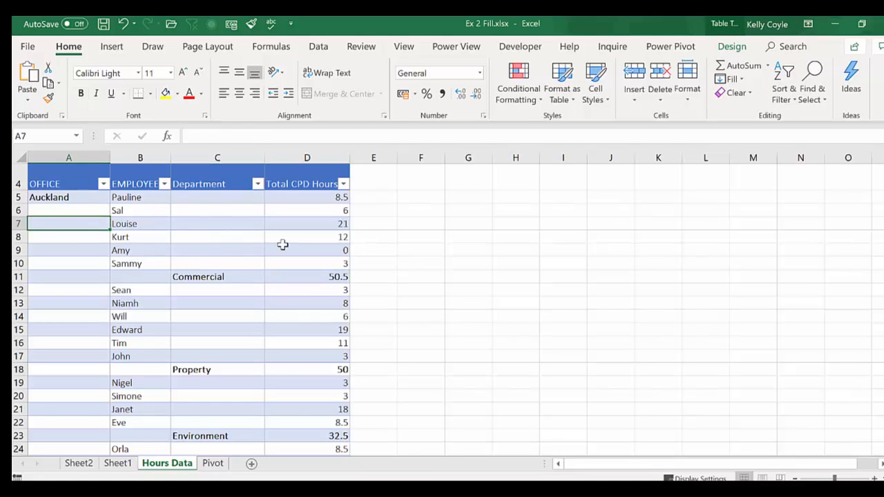
- Insert Hours Data table row 7 with an employee name and 100 CPD hours
key("ctrl+shift+plus")
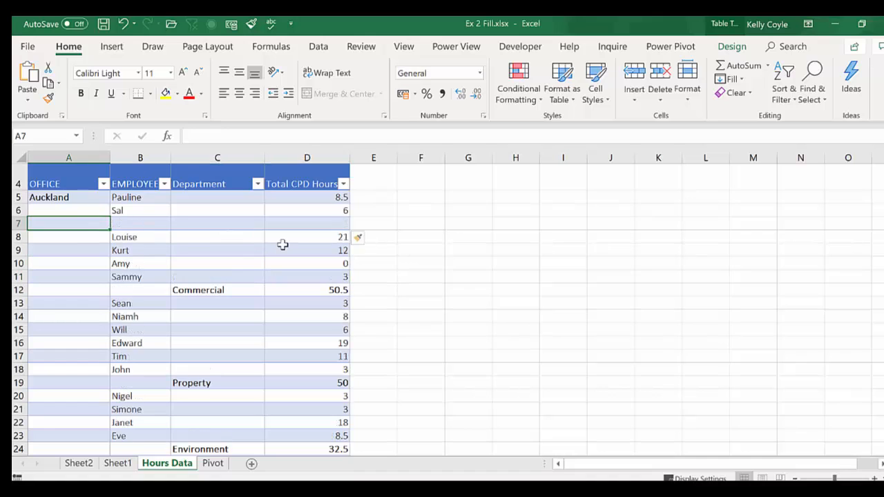
double_click(129, 220)
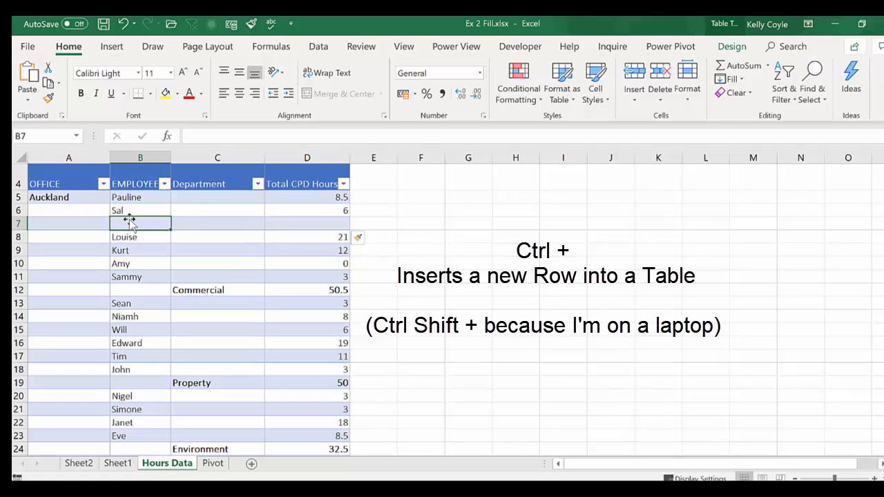
type("Kelly")
key("Tab")
key("Tab")
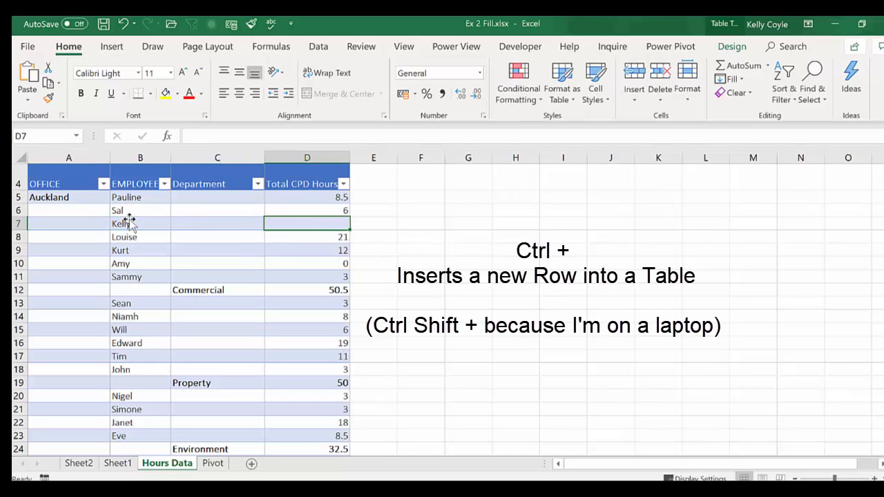
type("100")
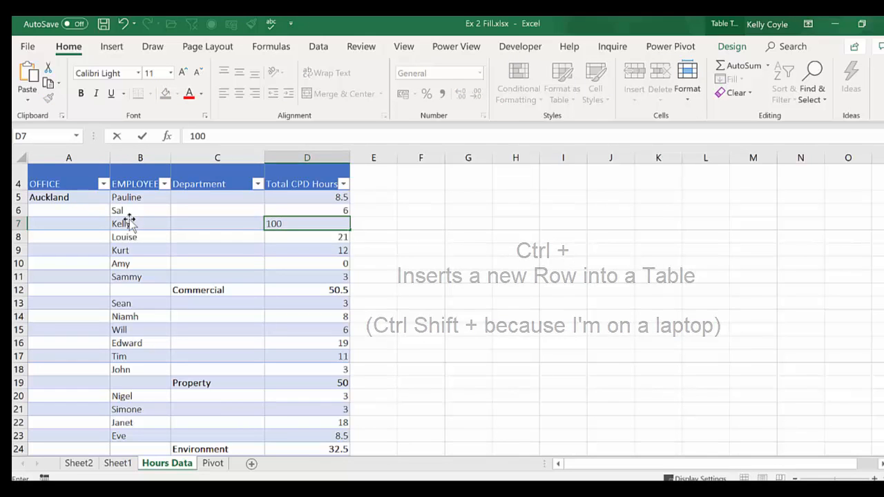
key("Return")
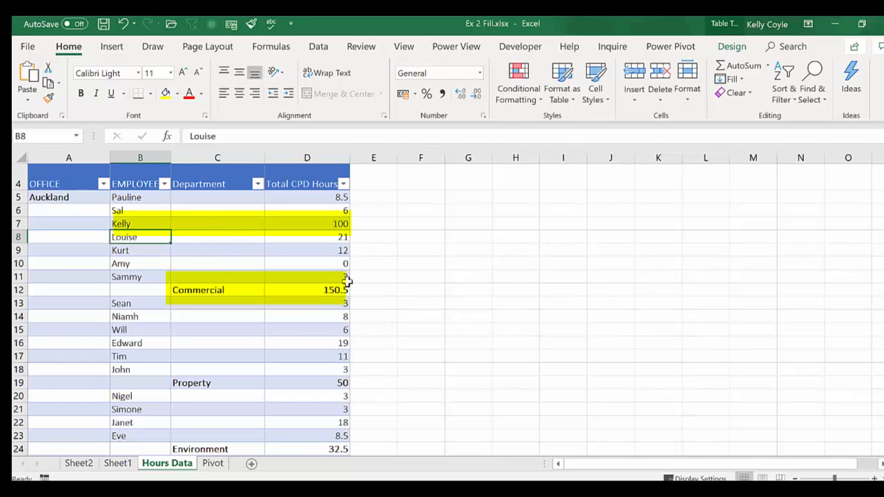
left_click(117, 464)
- Refresh the CPD_Hours query table on Sheet1 to pull in the new 100-hour row
right_click(118, 304)
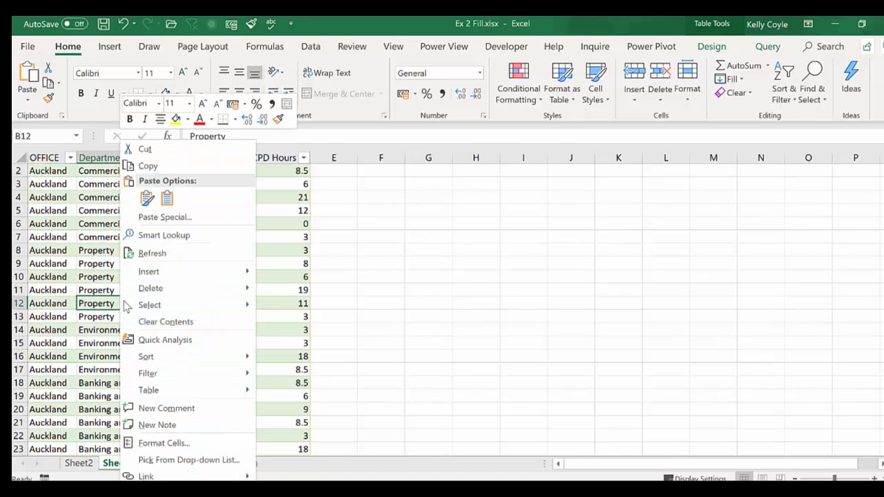
left_click(168, 257)
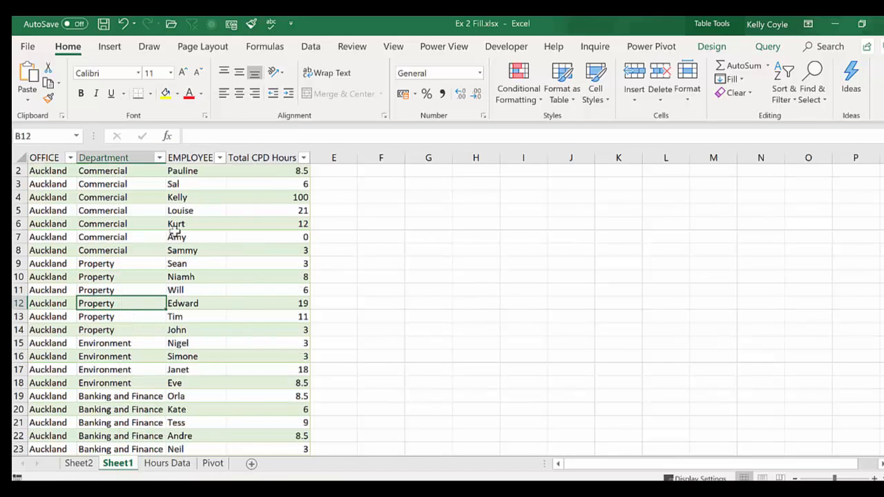
left_click(199, 197)
left_click(253, 197)
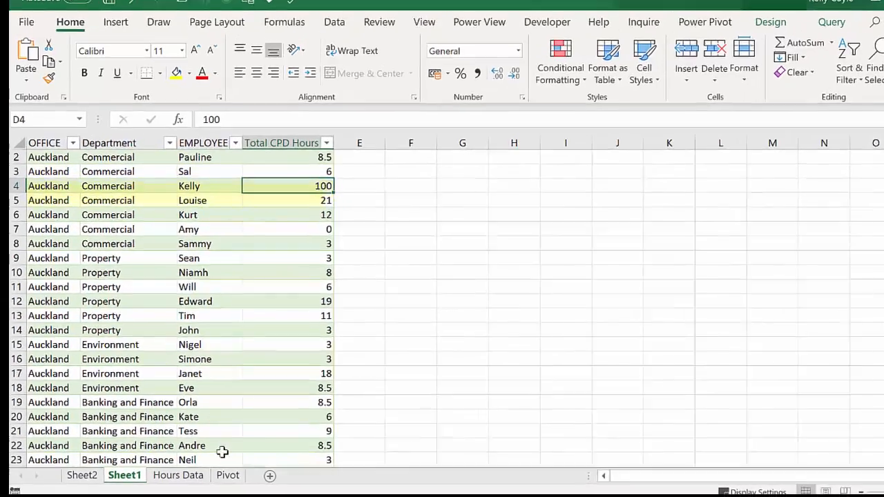
- Refresh the pivot so Auckland Commercial shows 150.5 and the grand total 422.5
left_click(213, 463)
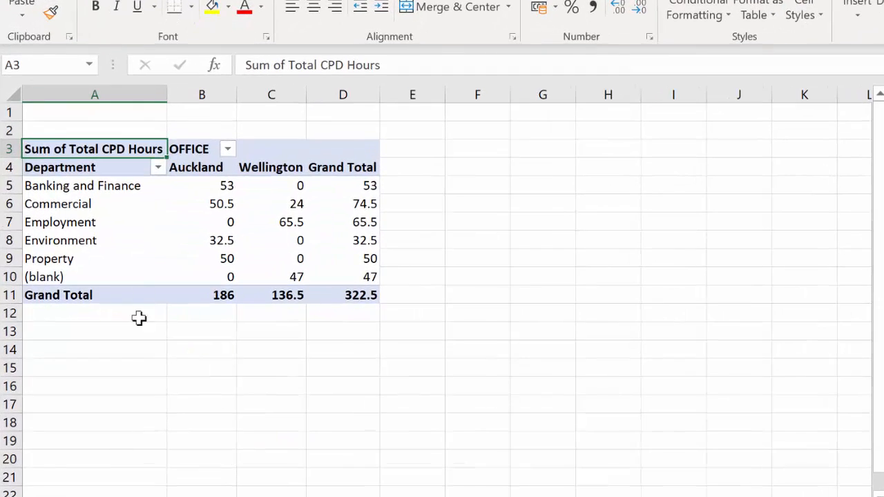
right_click(173, 216)
left_click(208, 297)
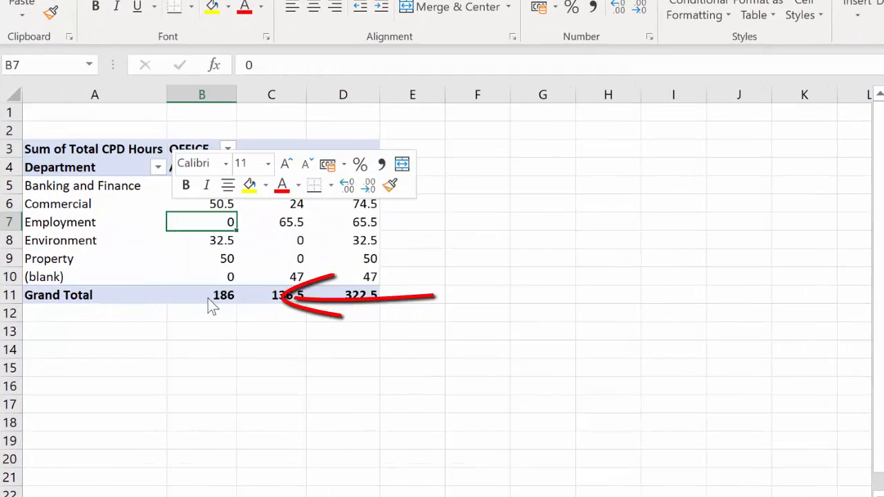
left_click(220, 203)
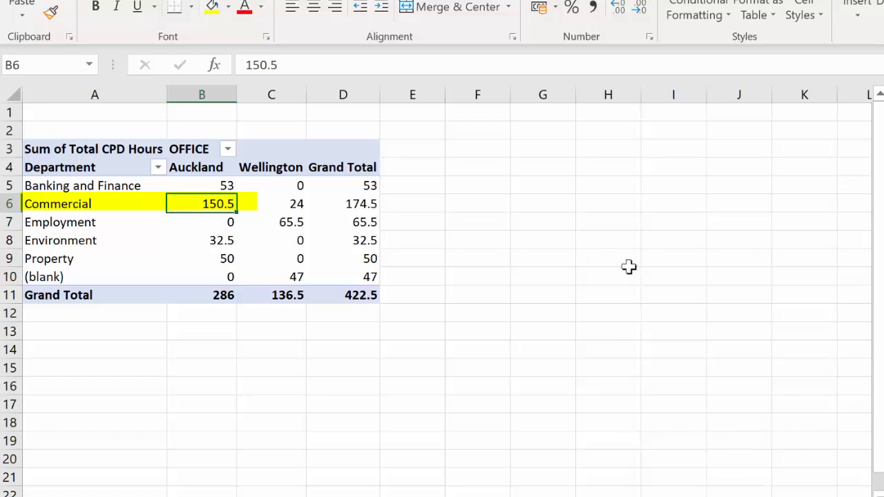